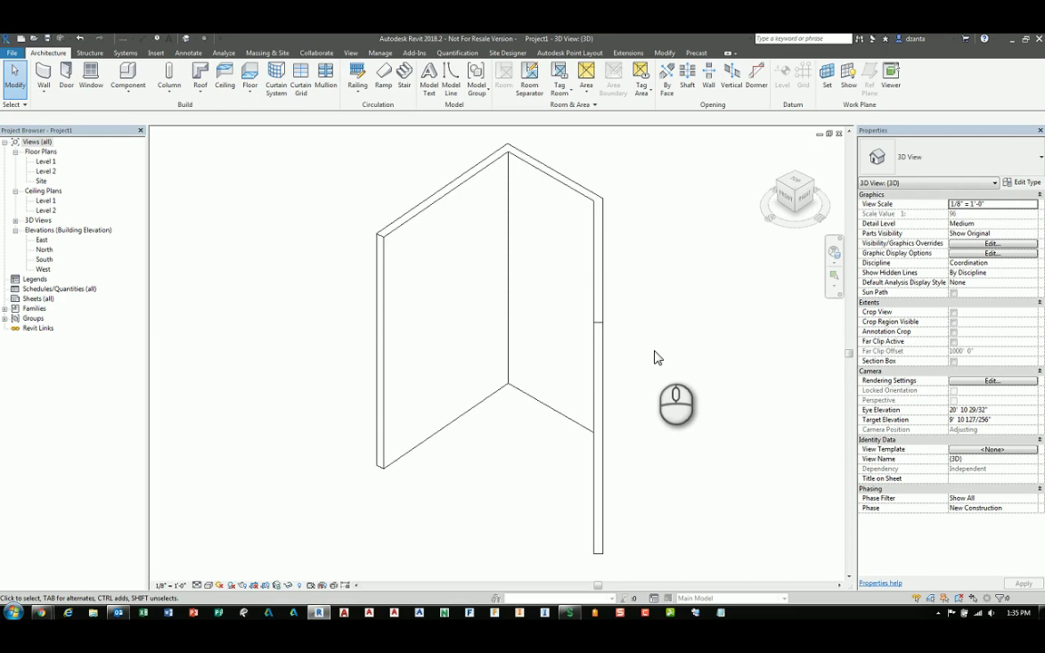
# Step: Zoom the view out with the mouse wheel to frame the walls
pyautogui.scroll(-2, 661, 367)
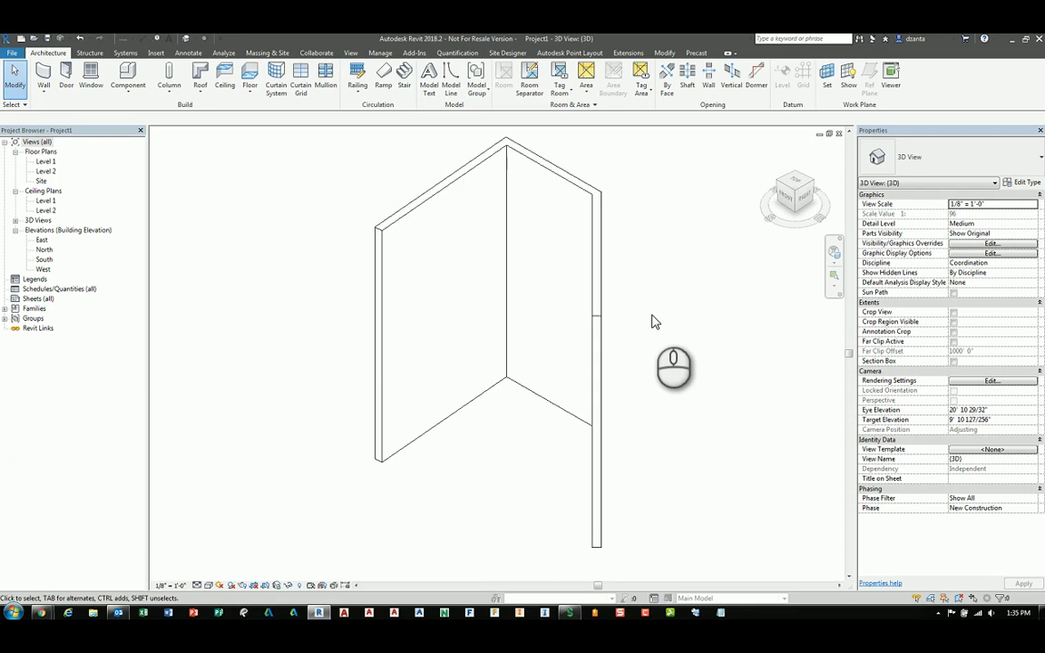
# Step: Tile the 3D and Level 1 plan windows and zoom all views to fit (WT, ZA)
pyautogui.press('w')
pyautogui.press('t')
pyautogui.press('z')
pyautogui.press('a')
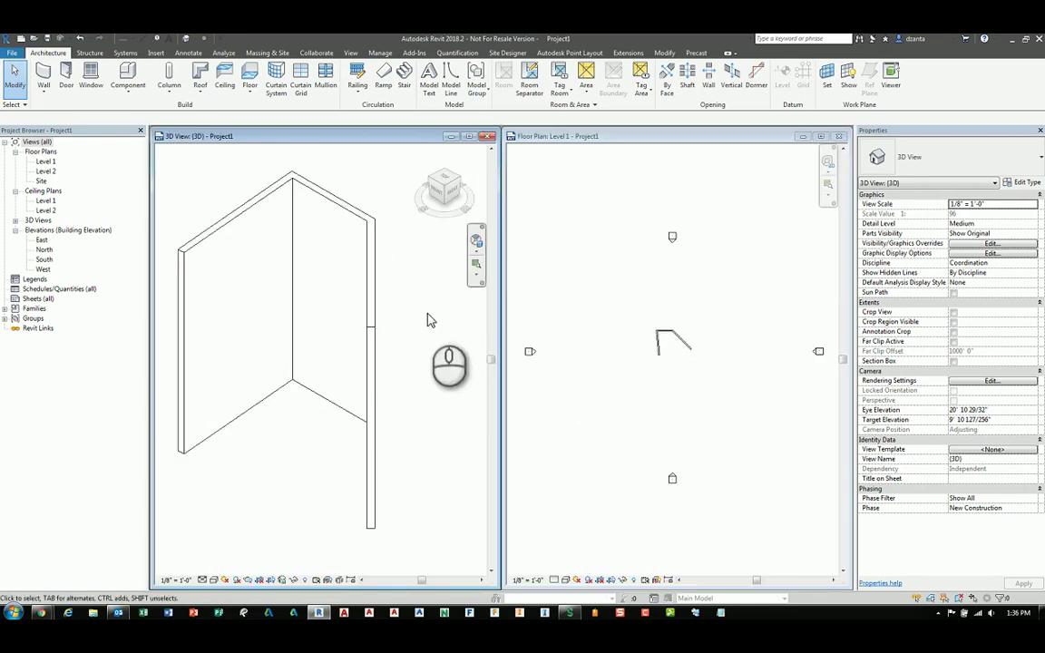
# Step: Nudge the 3D walls right and down, then shift the Level 1 plan slightly up-left
pyautogui.moveTo(428, 317); pyautogui.dragTo(444, 328, button='middle')
pyautogui.click(587, 302)
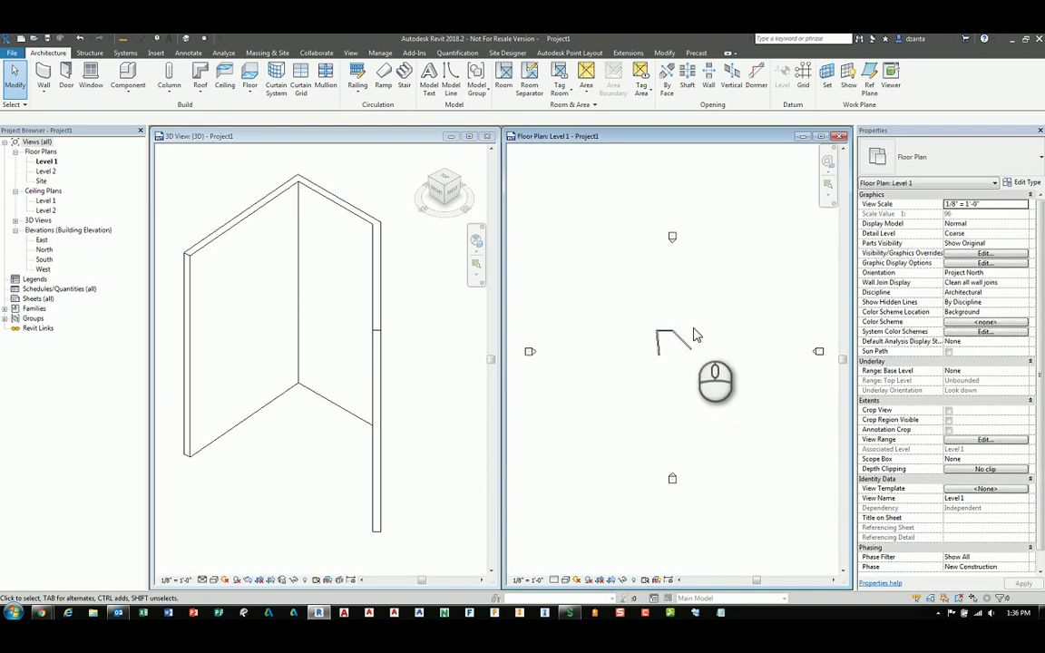
pyautogui.moveTo(690, 333); pyautogui.dragTo(711, 331, button='middle')
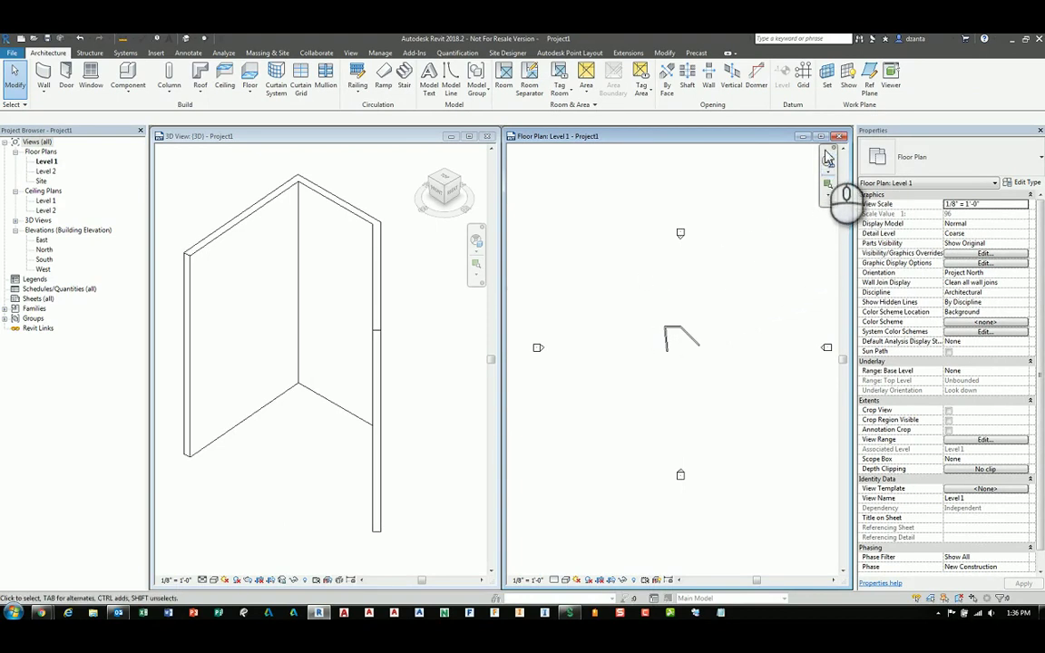
# Step: Maximize the Level 1 floor plan and re-centre it on its walls
pyautogui.click(820, 136)
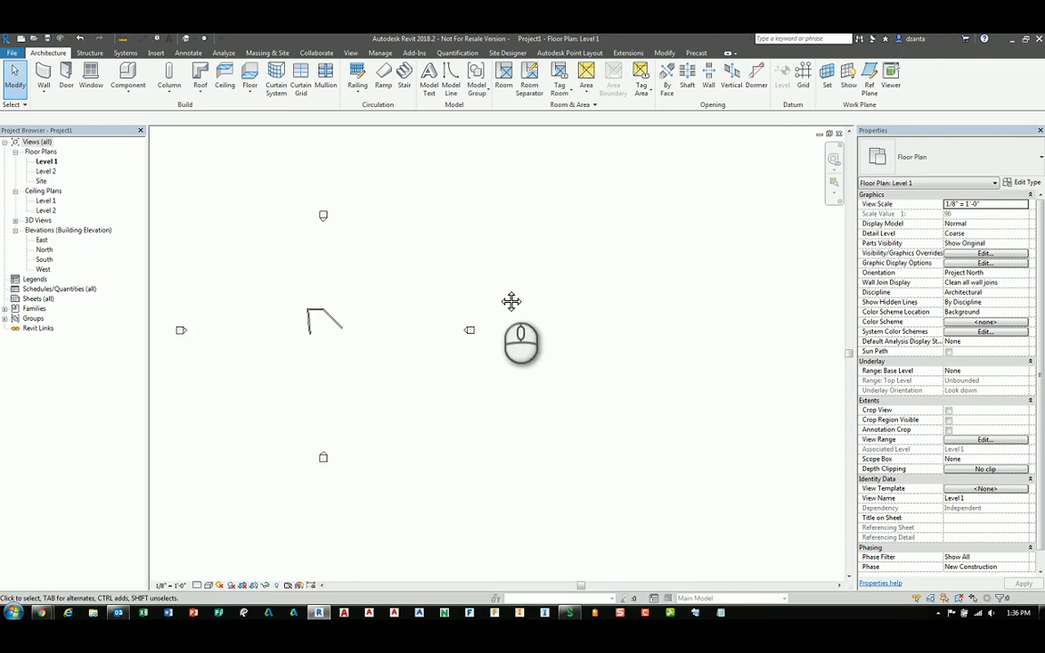
pyautogui.middleClick(511, 302)
pyautogui.scroll(2, 526, 299)
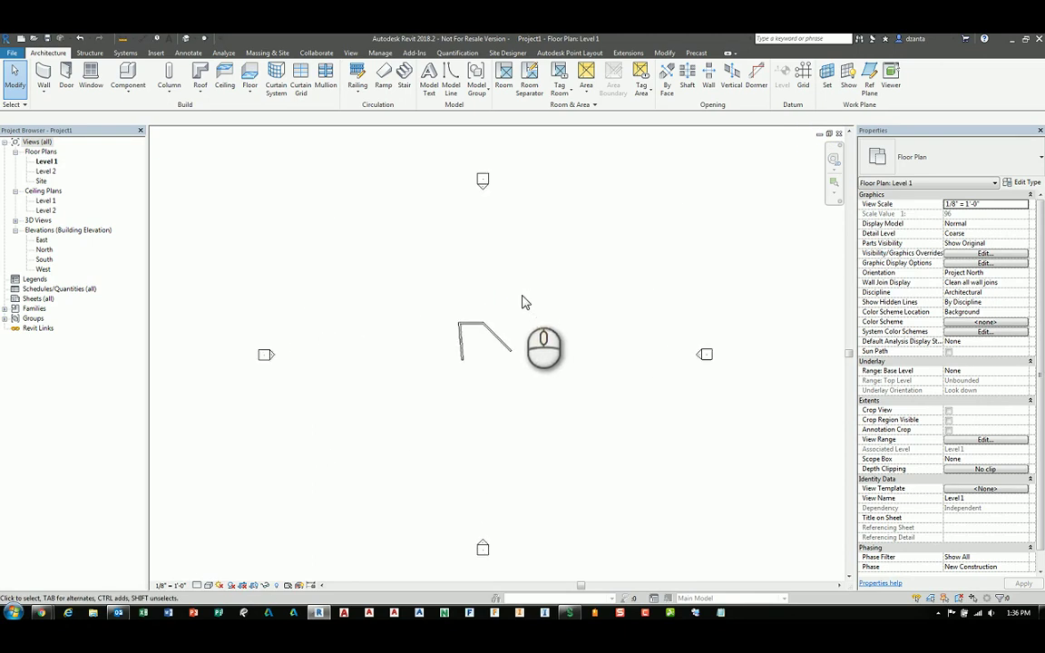
# Step: Pan the floor plan right and slightly up with the 2D Wheel's PAN wedge, then close the wheel
pyautogui.click(832, 163)
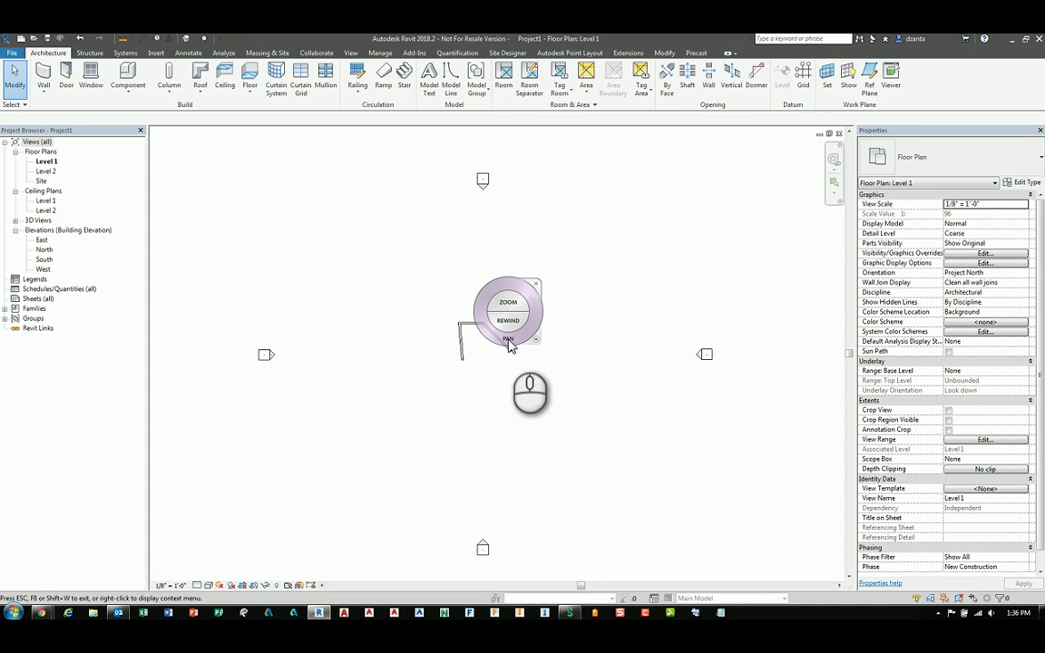
pyautogui.moveTo(510, 346)
pyautogui.mouseDown()
pyautogui.moveTo(503, 304)
pyautogui.moveTo(512, 346)
pyautogui.moveTo(545, 332)
pyautogui.moveTo(475, 359)
pyautogui.moveTo(565, 347)
pyautogui.moveTo(503, 326)
pyautogui.mouseUp()
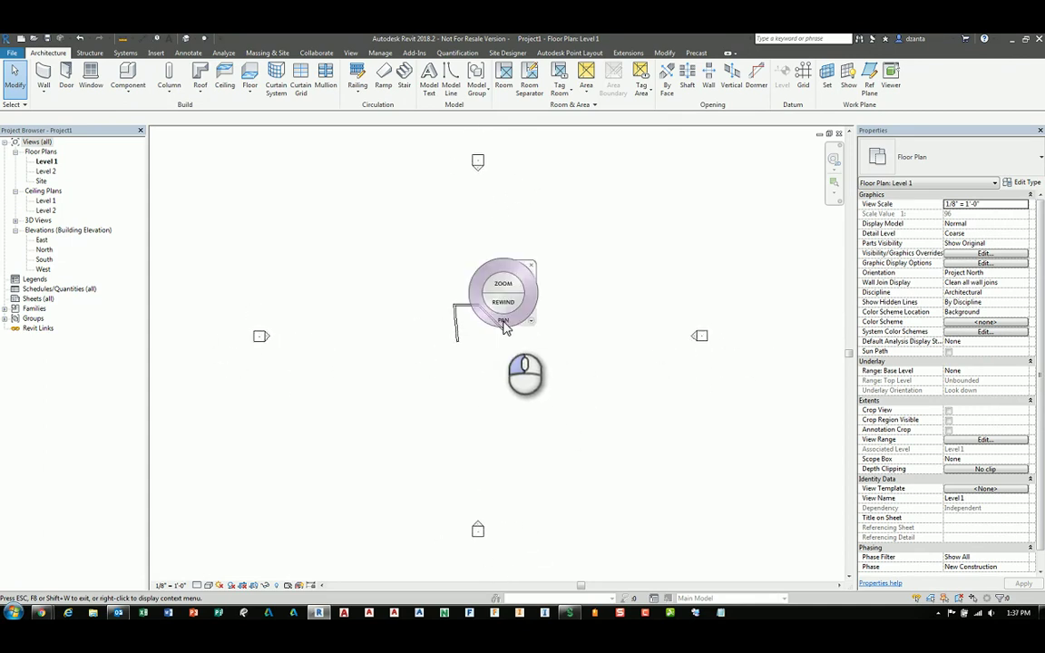
pyautogui.click(530, 266)
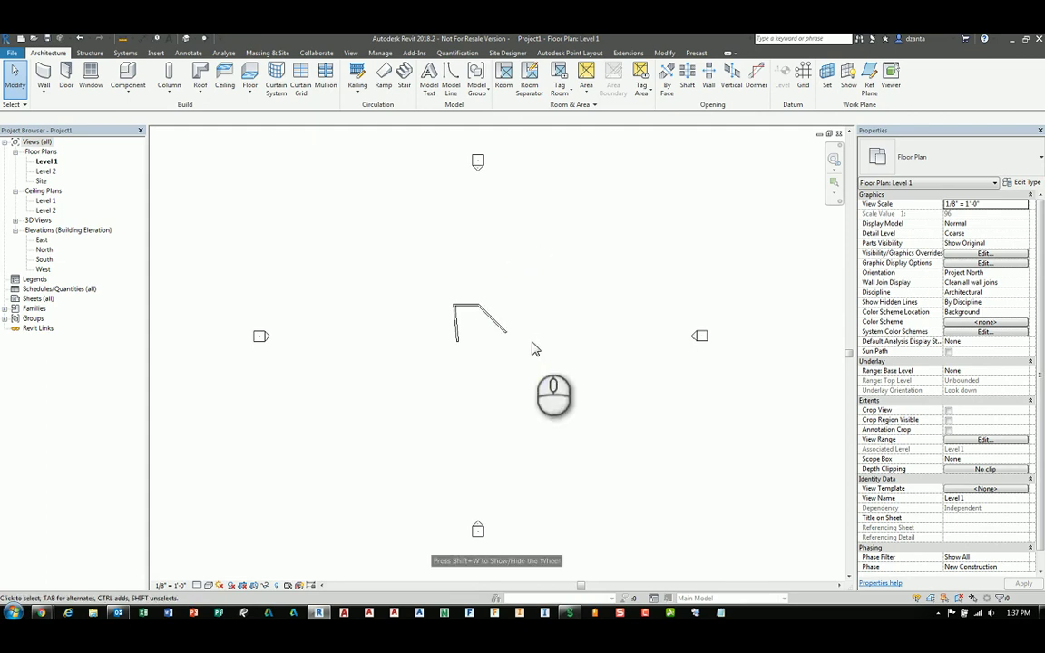
# Step: Restore the tiled views, then maximize the 3D view and shift its walls right
pyautogui.click(828, 134)
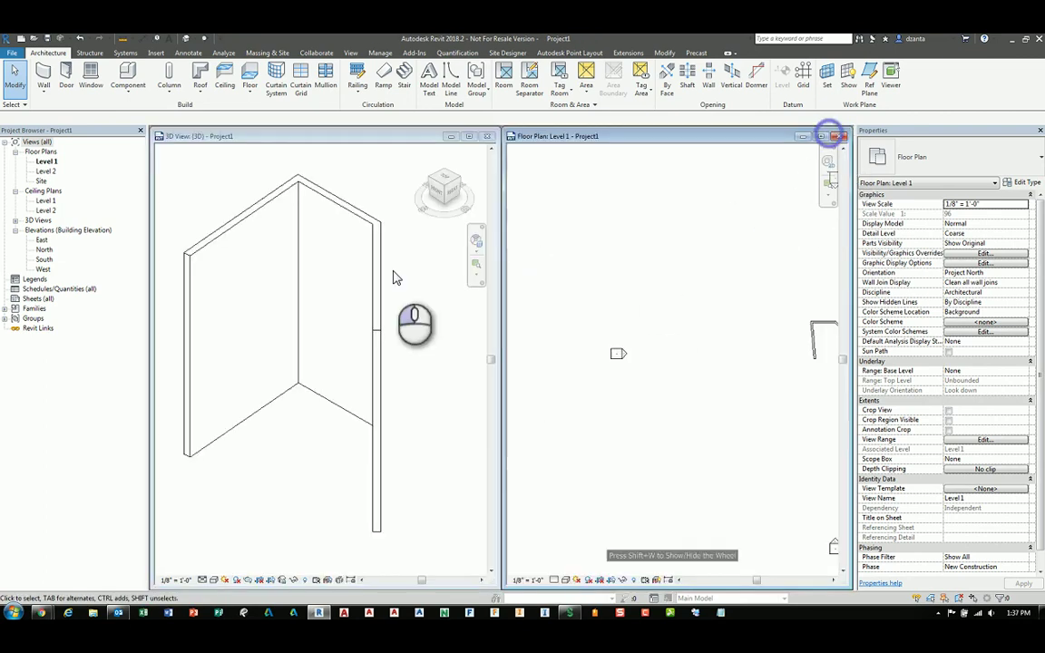
pyautogui.click(469, 136)
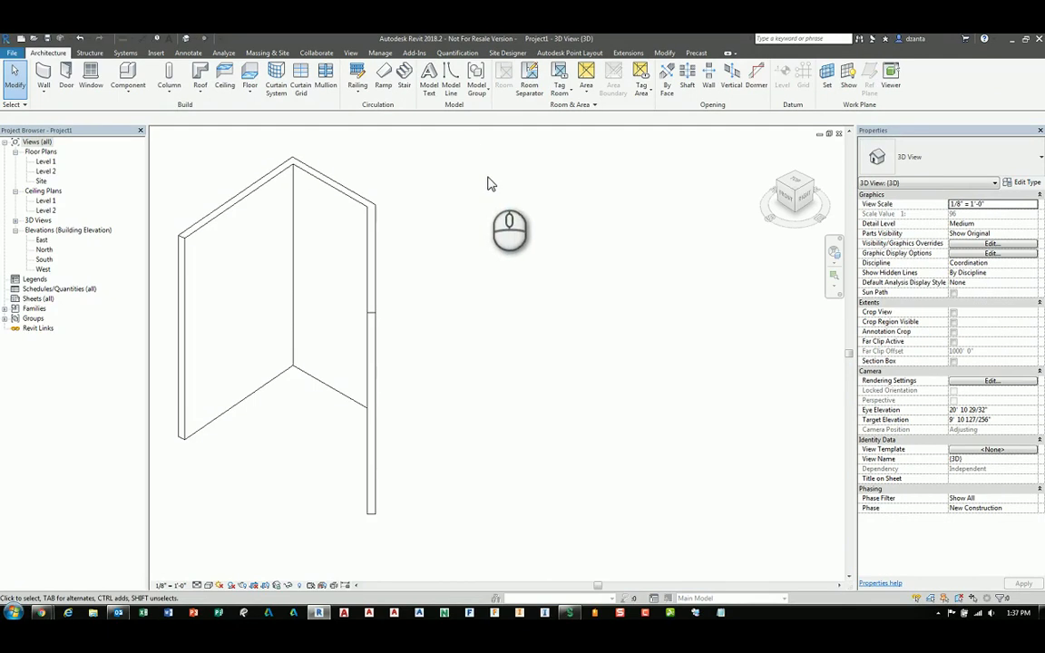
pyautogui.moveTo(577, 283); pyautogui.dragTo(772, 301, button='middle')
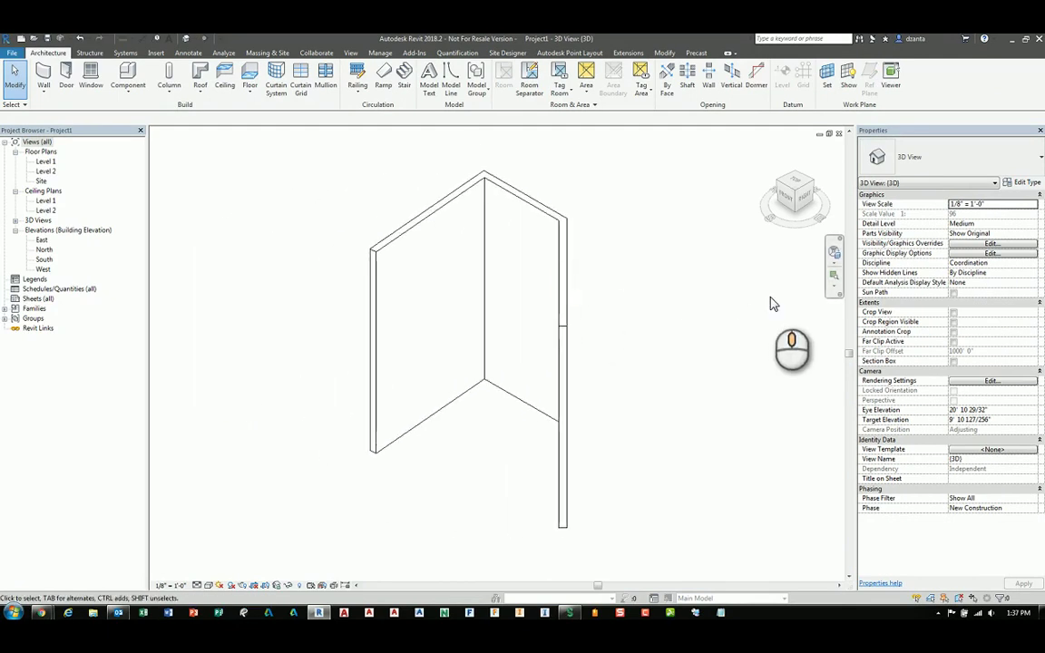
# Step: Pan the 3D walls down and left with the Full Navigation Wheel, then close it
pyautogui.click(832, 265)
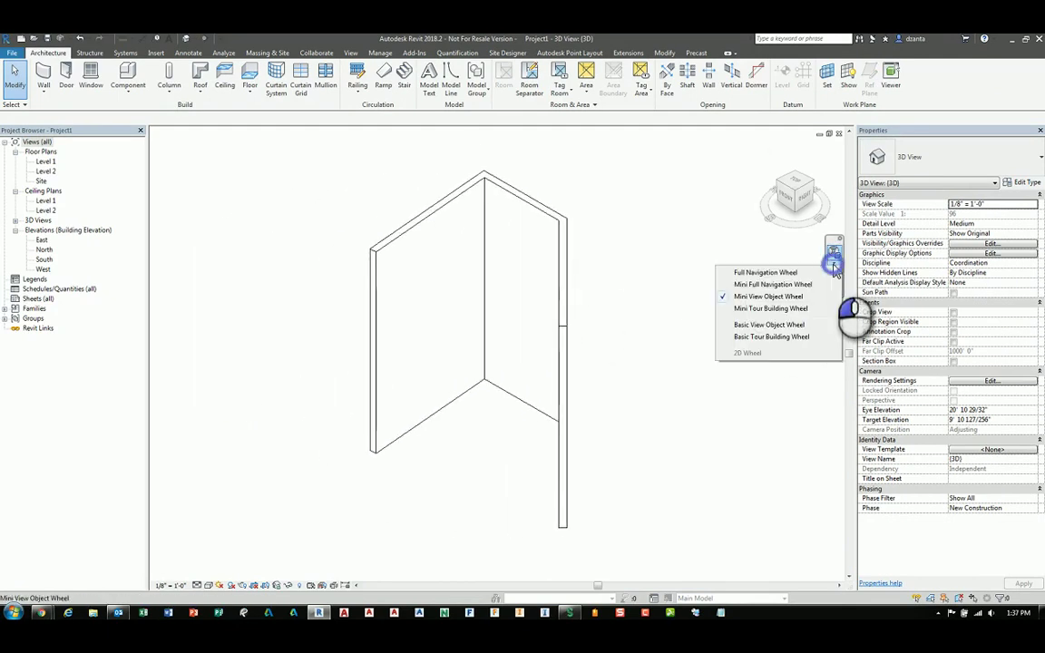
pyautogui.click(764, 273)
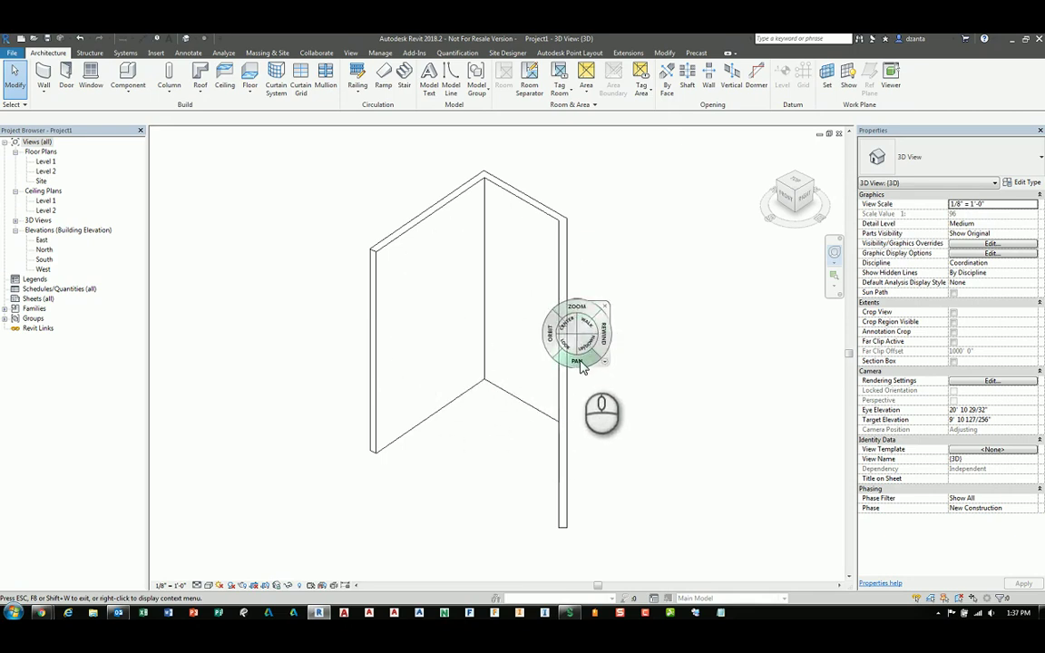
pyautogui.moveTo(581, 367)
pyautogui.mouseDown()
pyautogui.moveTo(543, 320)
pyautogui.moveTo(477, 366)
pyautogui.moveTo(559, 388)
pyautogui.moveTo(583, 366)
pyautogui.moveTo(548, 373)
pyautogui.moveTo(612, 413)
pyautogui.moveTo(535, 383)
pyautogui.moveTo(602, 404)
pyautogui.moveTo(526, 354)
pyautogui.moveTo(584, 398)
pyautogui.moveTo(541, 343)
pyautogui.moveTo(527, 359)
pyautogui.moveTo(648, 367)
pyautogui.moveTo(653, 354)
pyautogui.moveTo(622, 431)
pyautogui.moveTo(568, 392)
pyautogui.moveTo(580, 365)
pyautogui.mouseUp()
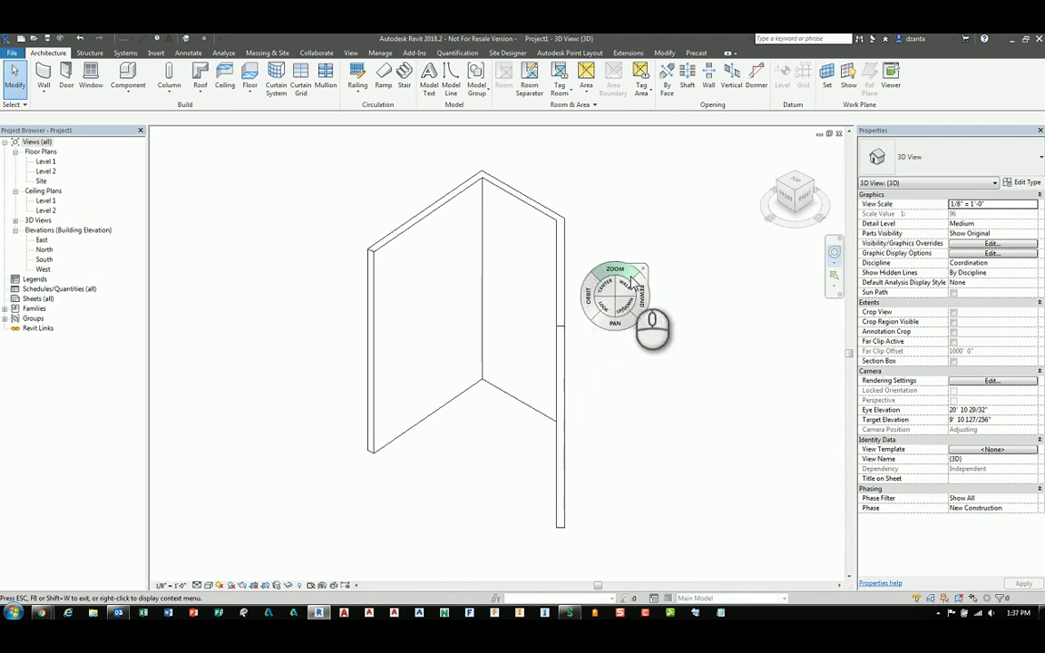
pyautogui.click(642, 270)
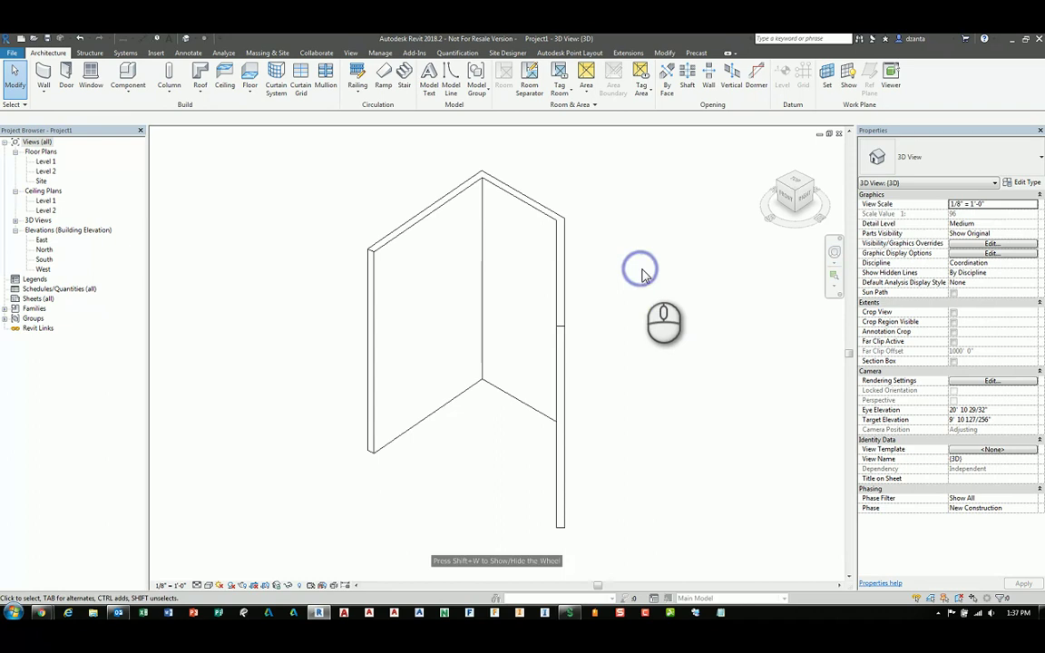
# Step: Switch to the Mini View Object Wheel and pan the walls right and down
pyautogui.click(833, 268)
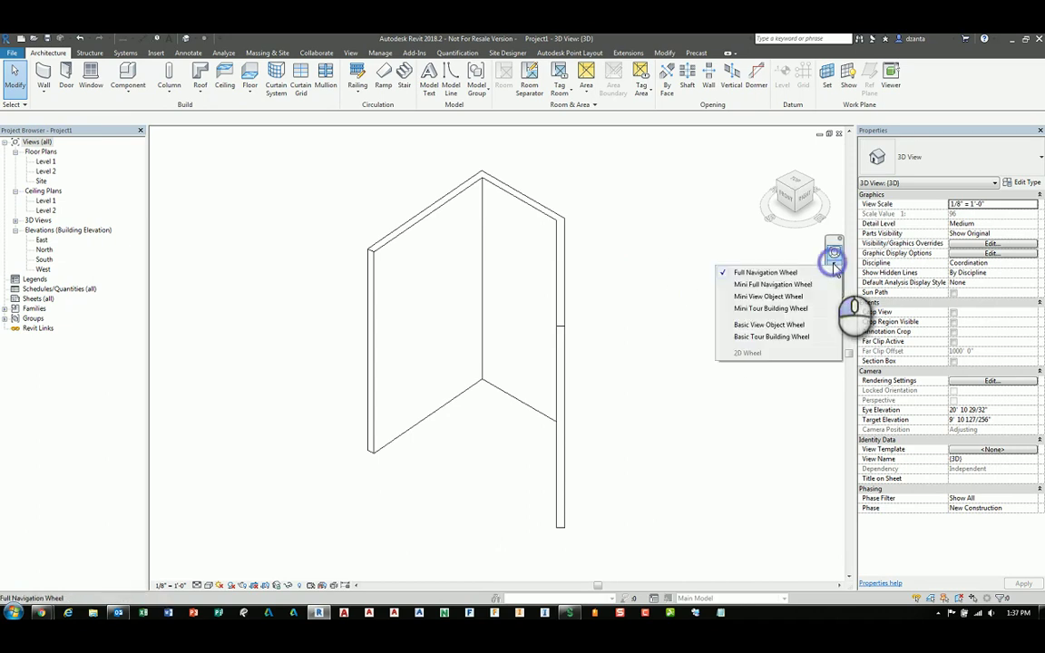
pyautogui.click(764, 296)
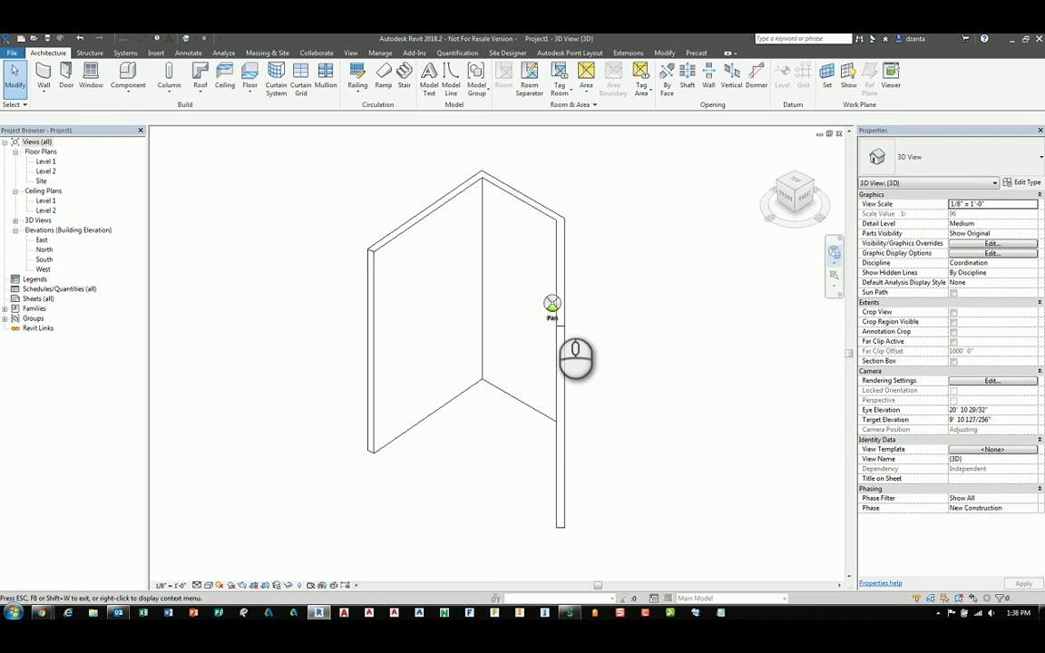
pyautogui.moveTo(551, 312)
pyautogui.mouseDown()
pyautogui.moveTo(506, 304)
pyautogui.moveTo(566, 328)
pyautogui.moveTo(543, 313)
pyautogui.mouseUp()
pyautogui.moveTo(564, 350); pyautogui.dragTo(629, 363)
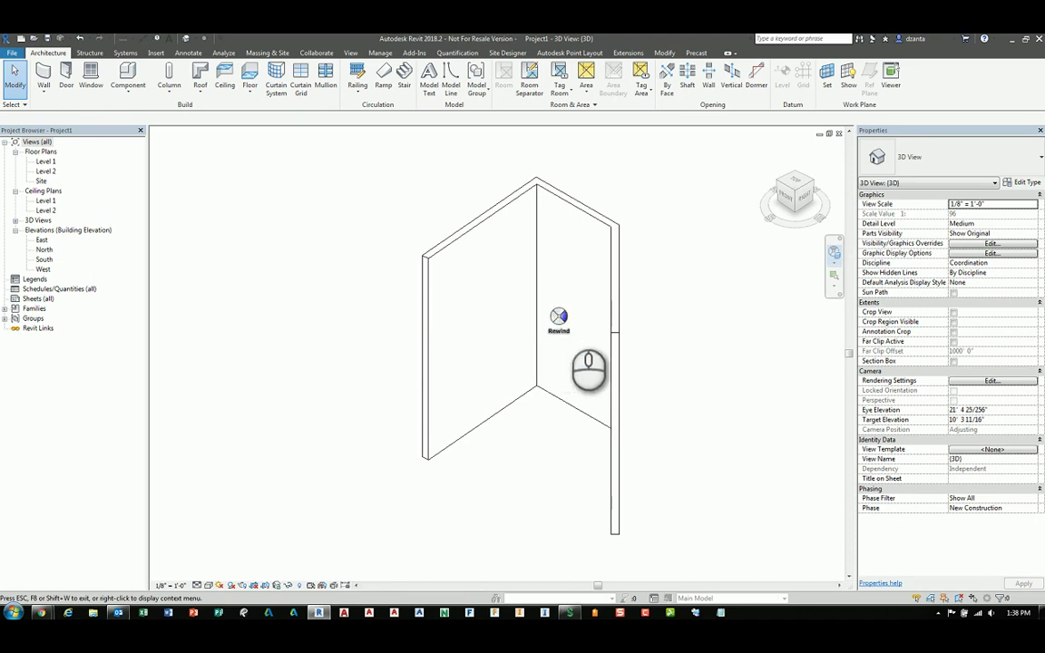
# Step: Switch to the Full Navigation Wheel from the wheel's menu, then close it
pyautogui.rightClick(560, 316)
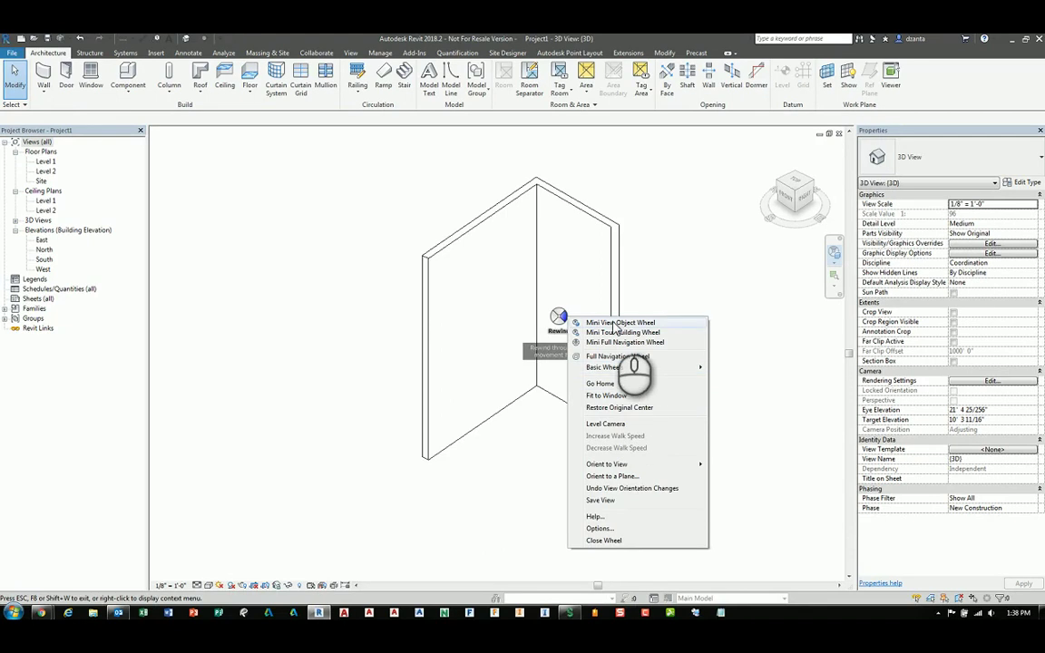
pyautogui.click(616, 357)
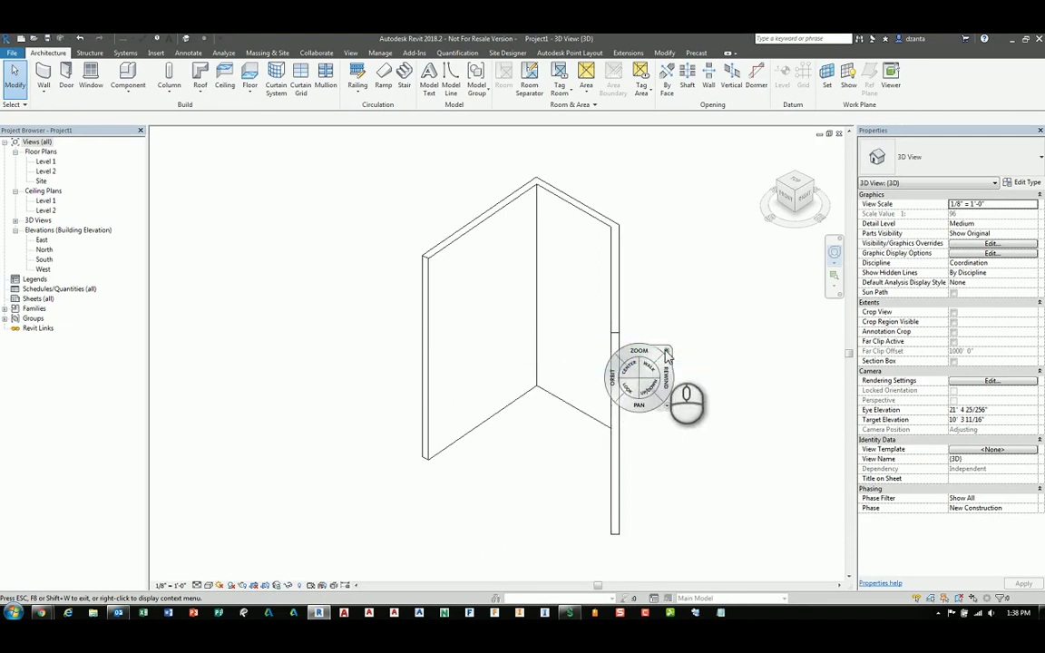
pyautogui.click(659, 360)
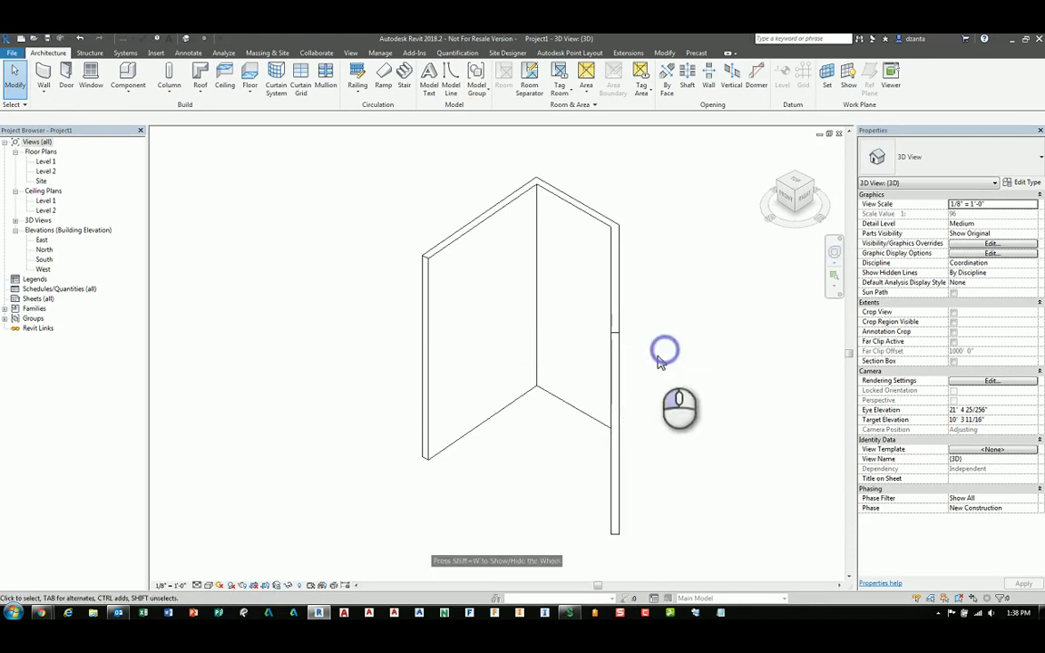
# Step: Pan the 3D view so the walls slide slightly left and up
pyautogui.click(695, 321)
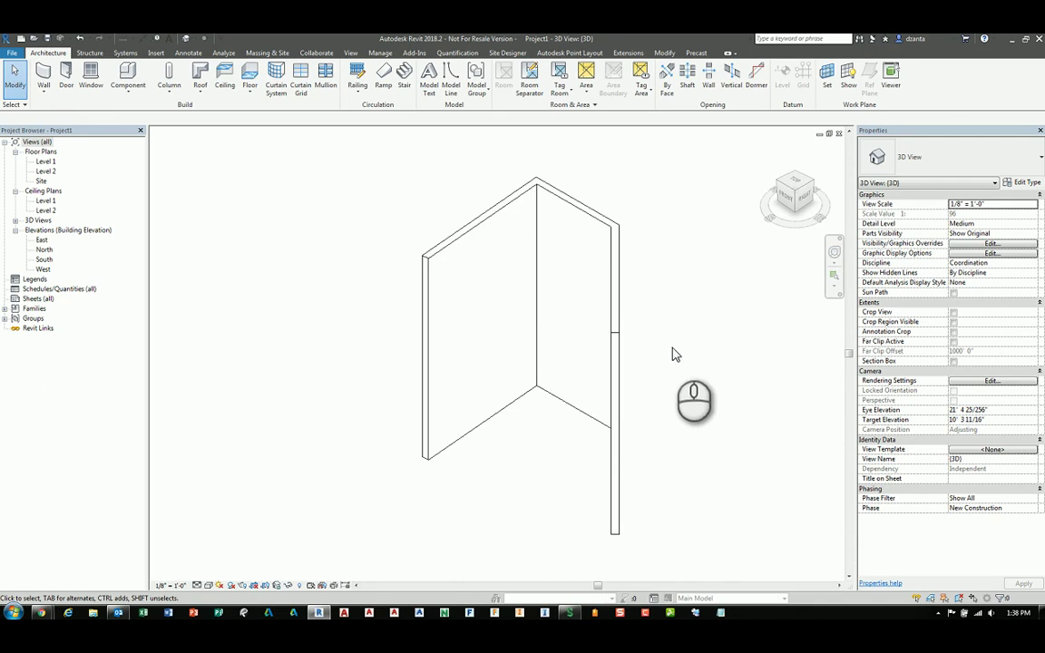
pyautogui.moveTo(672, 374); pyautogui.dragTo(650, 370, button='middle')
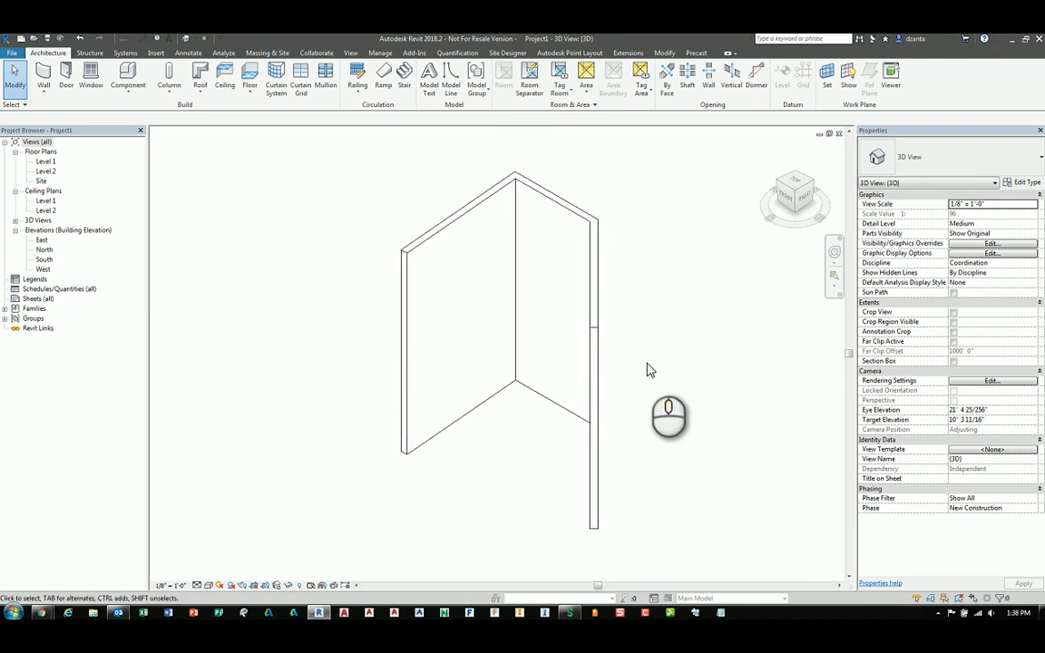